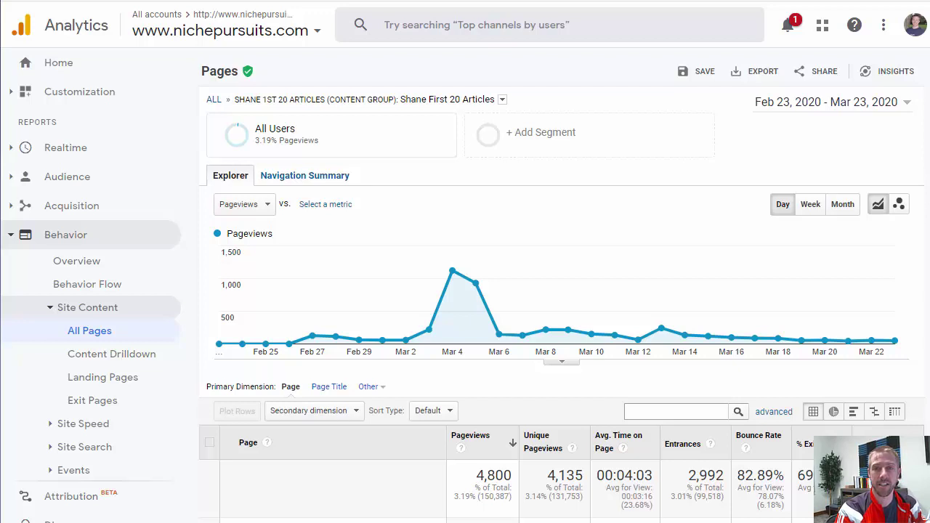
scroll(114, 171, "down", 2)
scroll(123, 233, "up", 2)
scroll(184, 360, "down", 1)
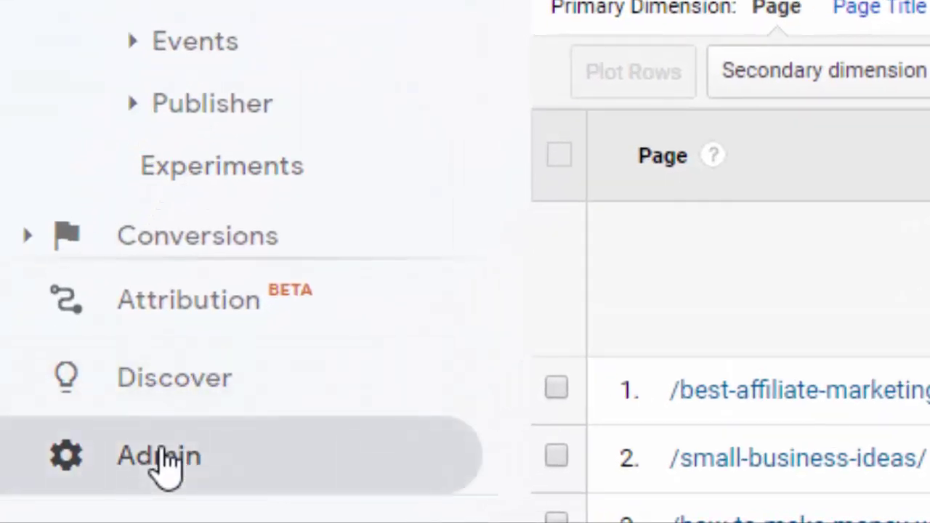
left_click(163, 465)
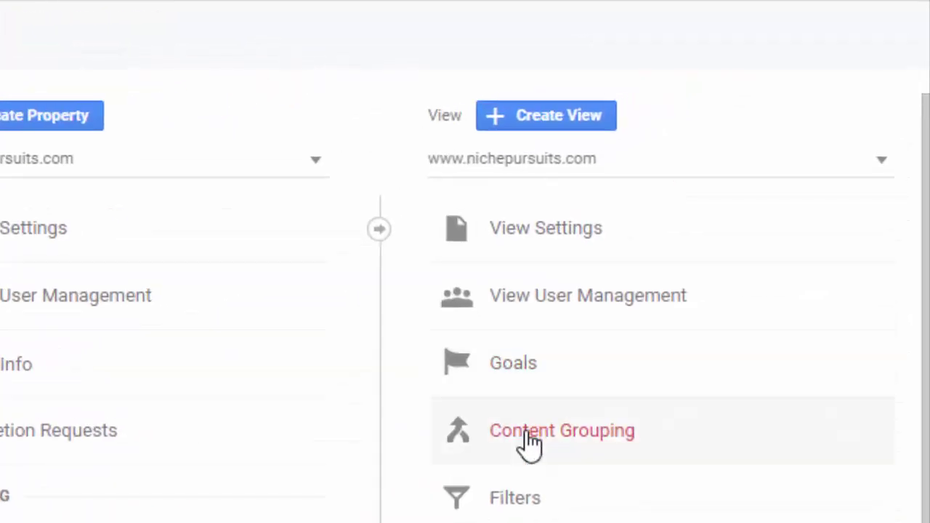
Open the 'Shane 1st 20 Articles' grouping from the view's Content Grouping list.
left_click(534, 445)
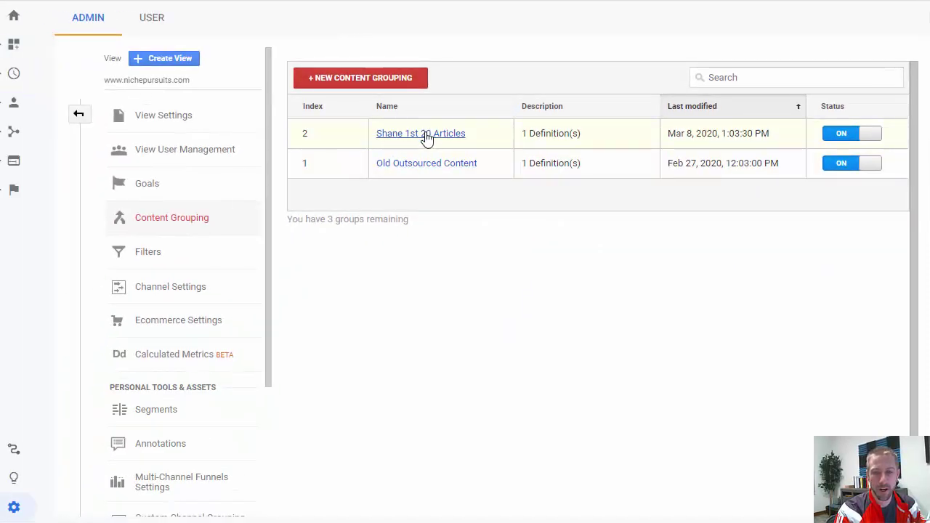
left_click(426, 135)
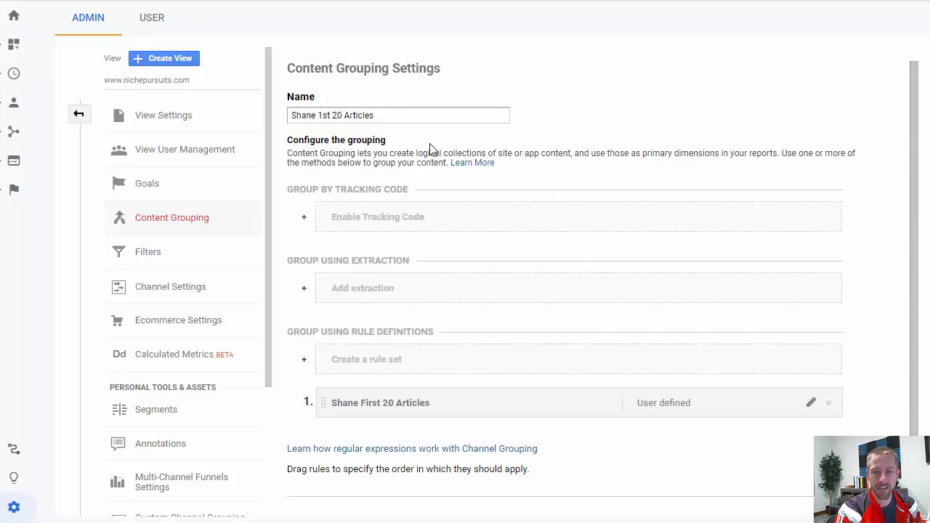
left_click_drag(402, 114, 291, 114)
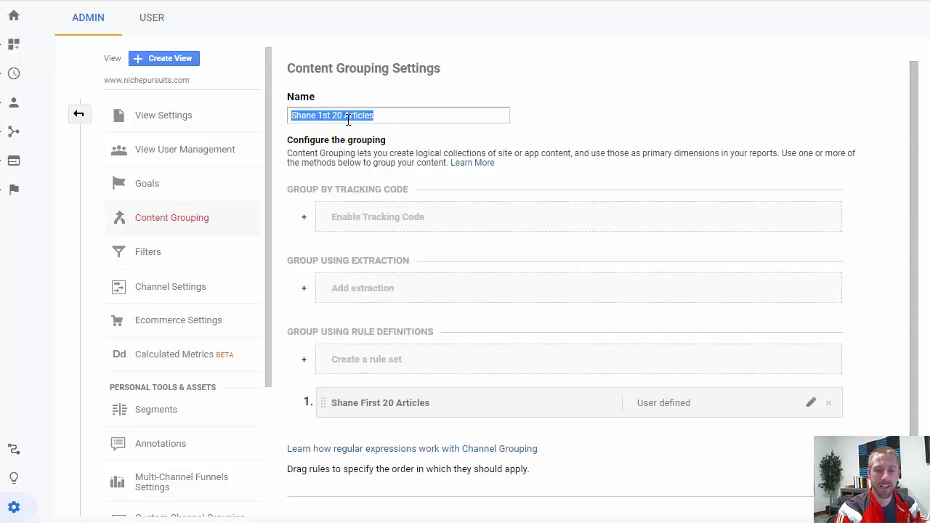
left_click(394, 116)
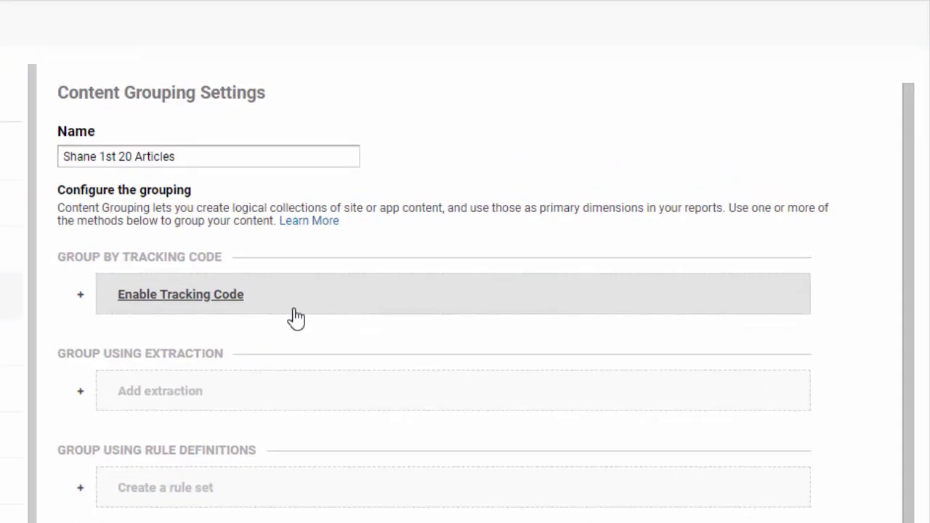
Review the Enable Tracking Code snippets, then cancel that grouping option.
left_click(188, 301)
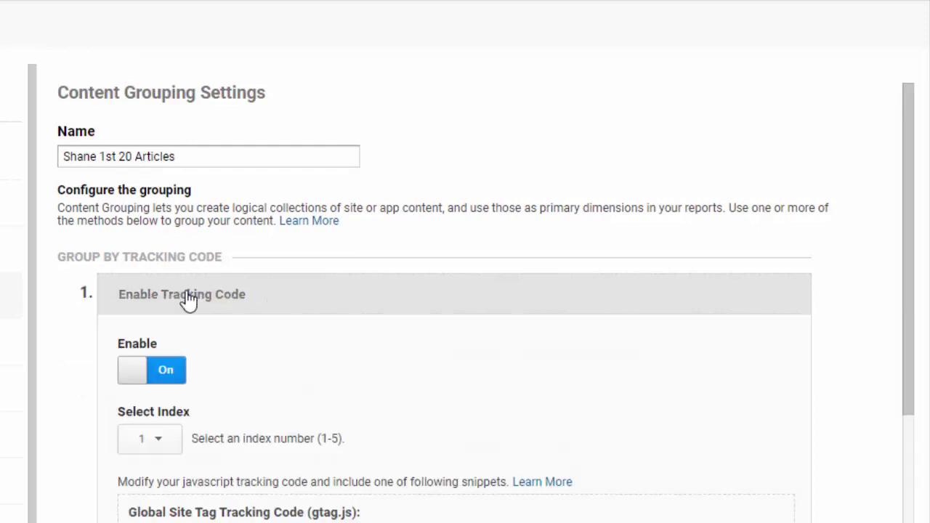
scroll(465, 305, "down", 2)
scroll(363, 405, "down", 2)
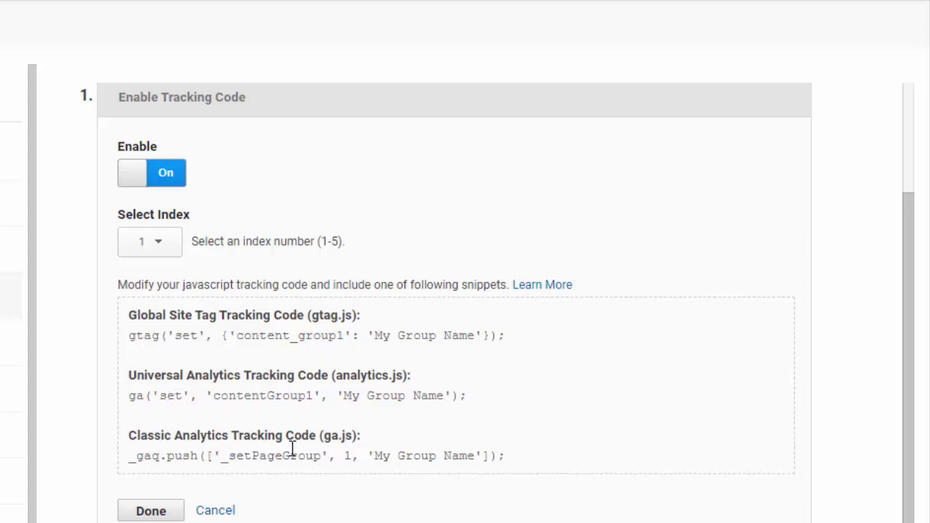
scroll(268, 441, "up", 2)
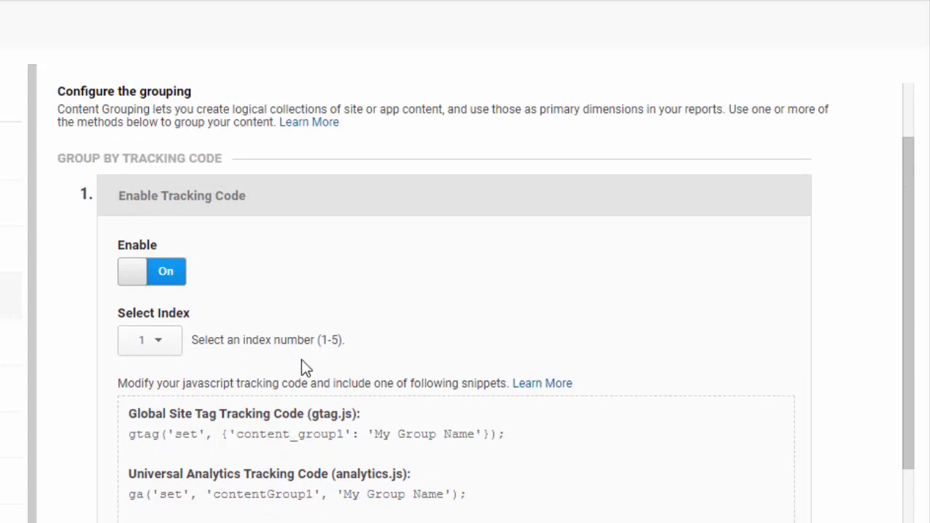
scroll(301, 363, "down", 2)
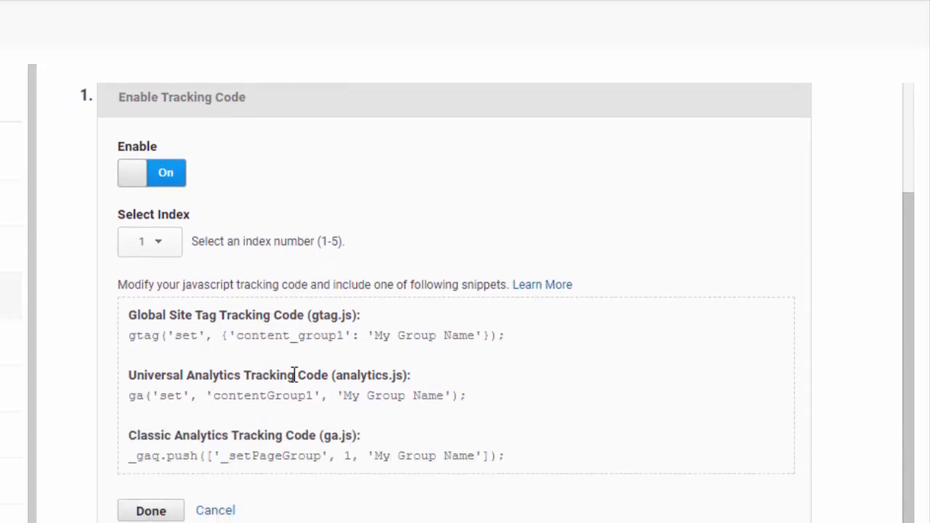
left_click(218, 512)
Add a Page-based extraction entry and scroll to its empty regex form.
scroll(288, 442, "up", 1)
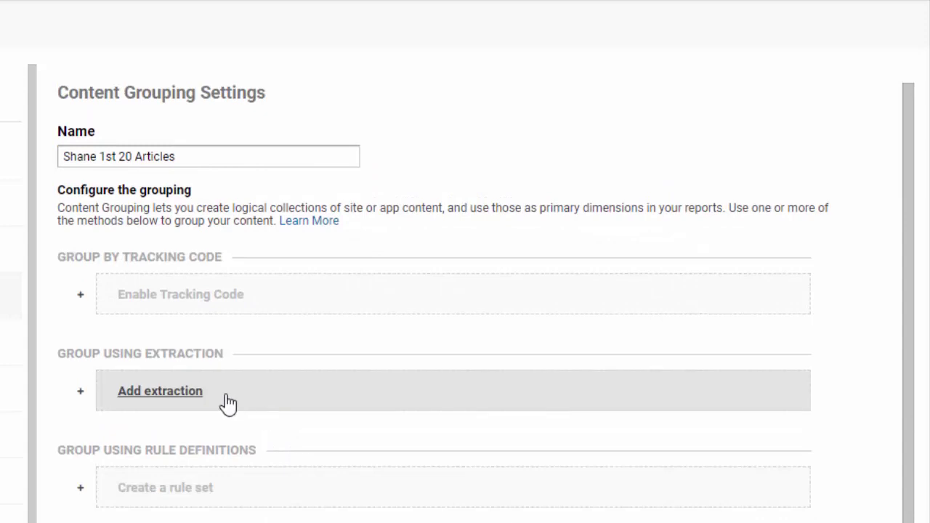
left_click(189, 396)
scroll(335, 405, "down", 1)
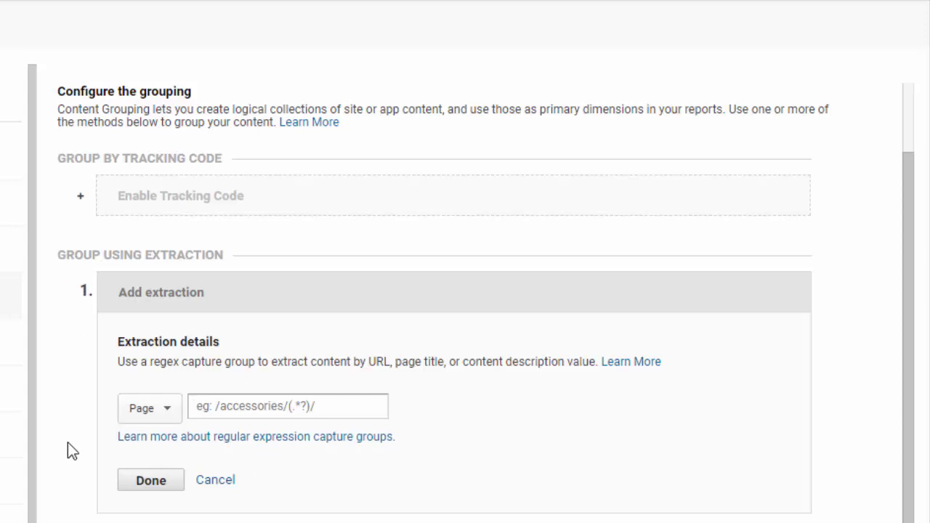
scroll(73, 443, "down", 2)
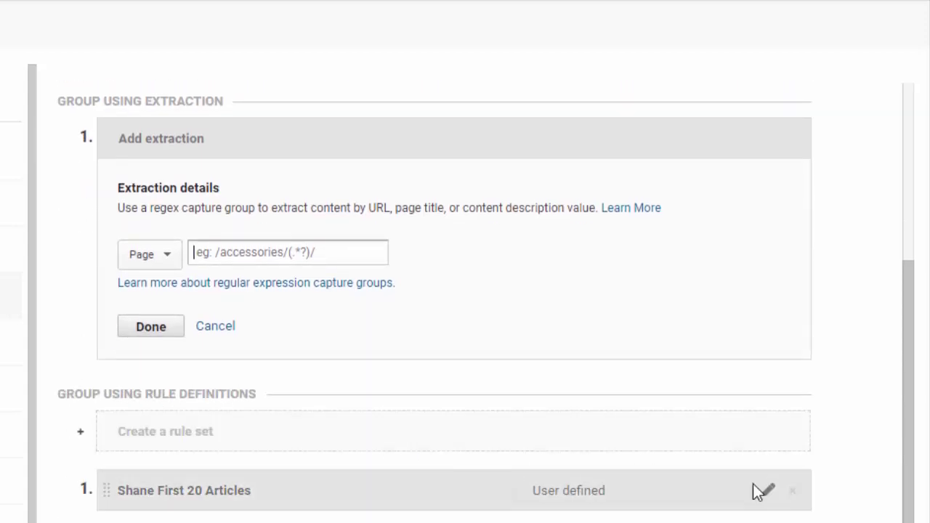
scroll(726, 472, "down", 1)
Edit the Shane First 20 Articles rule set and check its Page dimension dropdown unchanged.
left_click(768, 442)
scroll(766, 351, "down", 2)
scroll(460, 254, "down", 4)
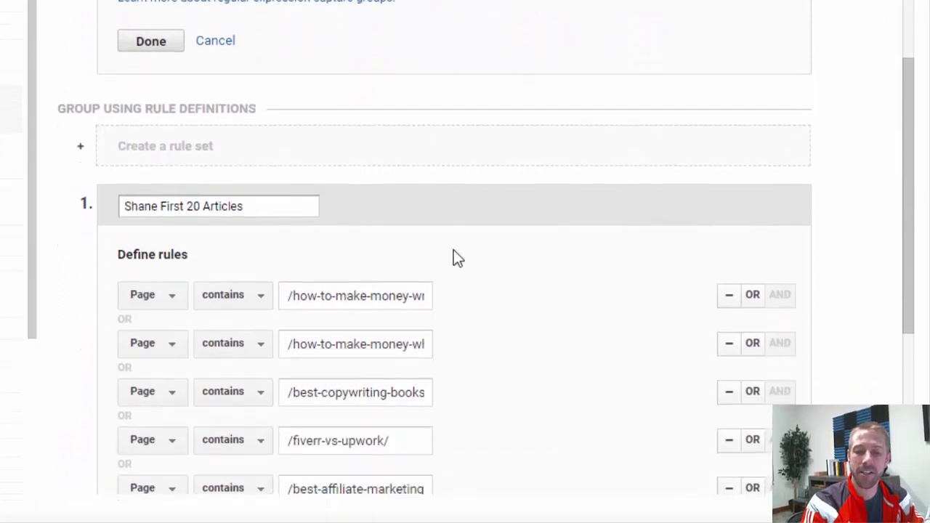
left_click(180, 103)
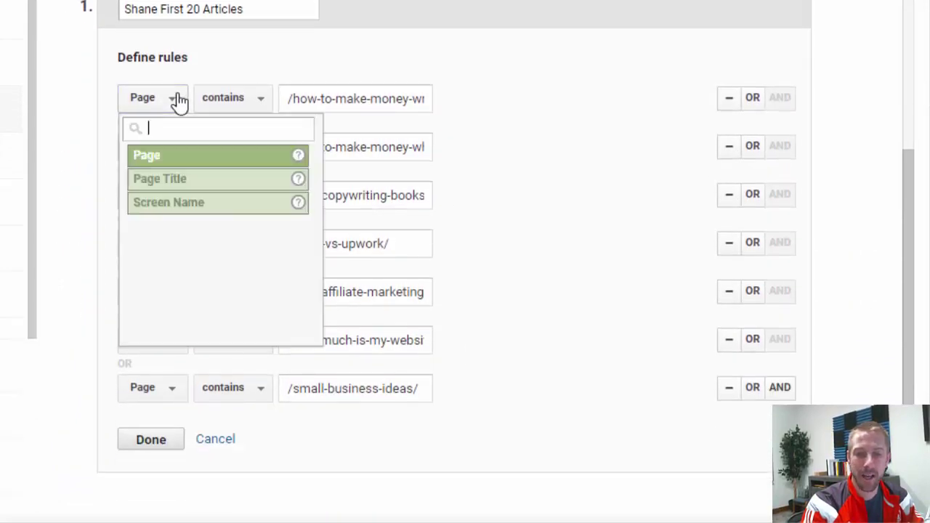
left_click(179, 102)
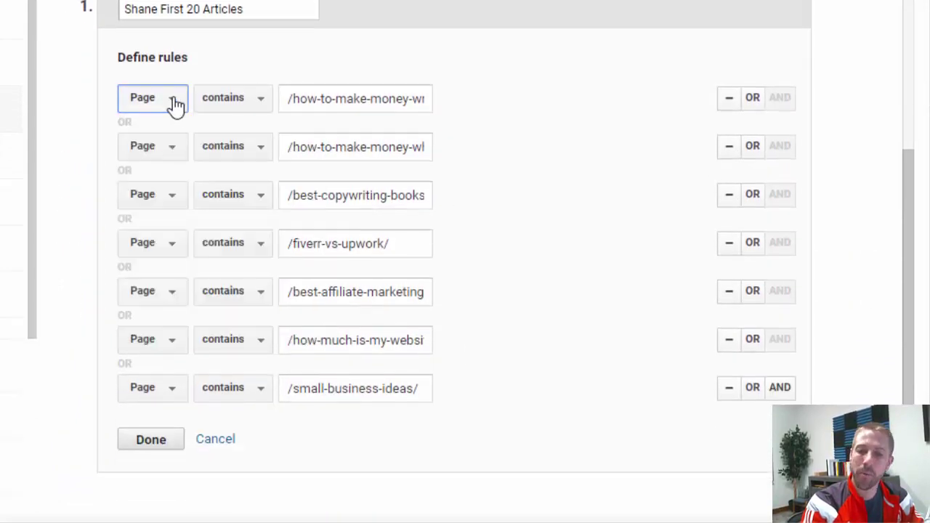
left_click(177, 106)
left_click(176, 105)
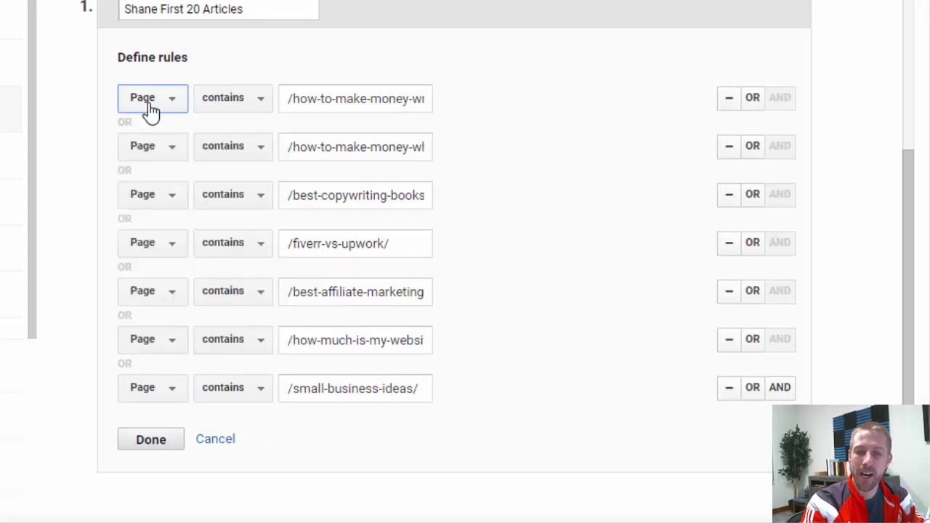
Inspect the first rule's page path, leave it unchanged, and scroll through the Page-contains rules.
left_click_drag(289, 98, 462, 107)
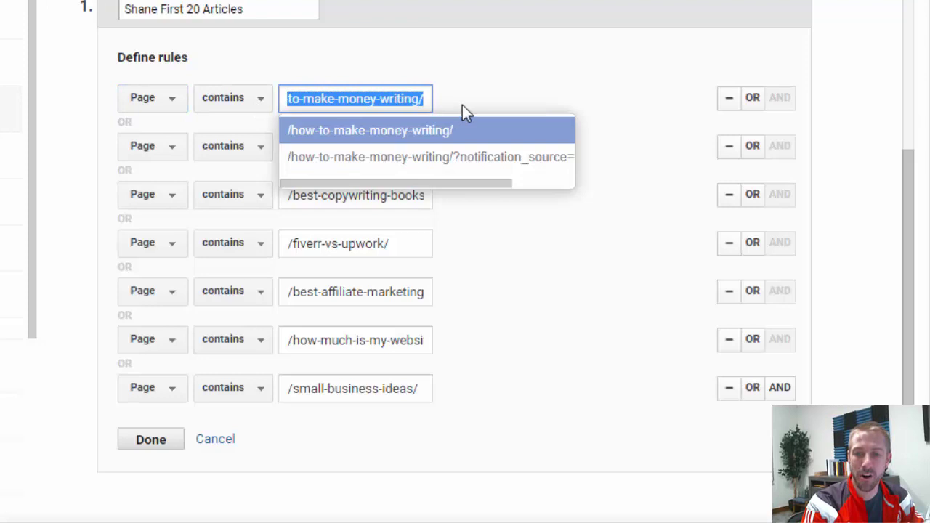
left_click(411, 69)
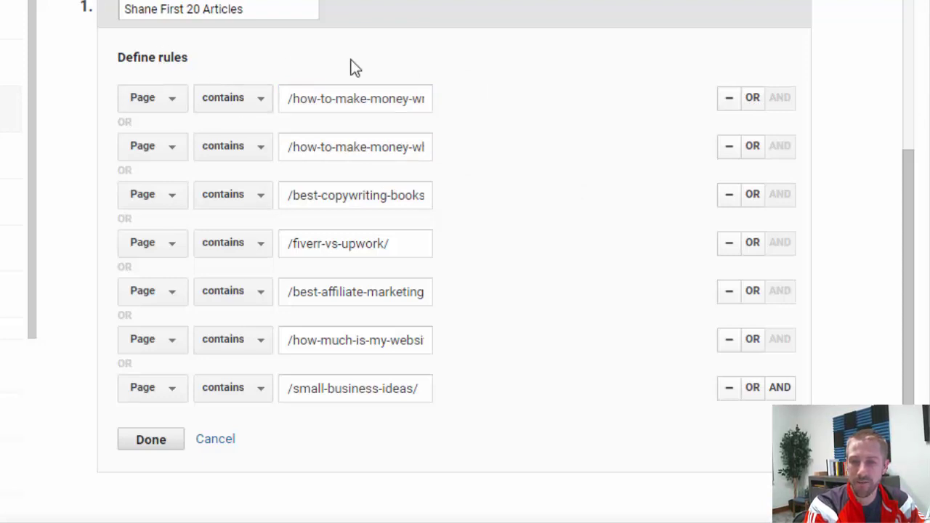
left_click(308, 94)
left_click(687, 91)
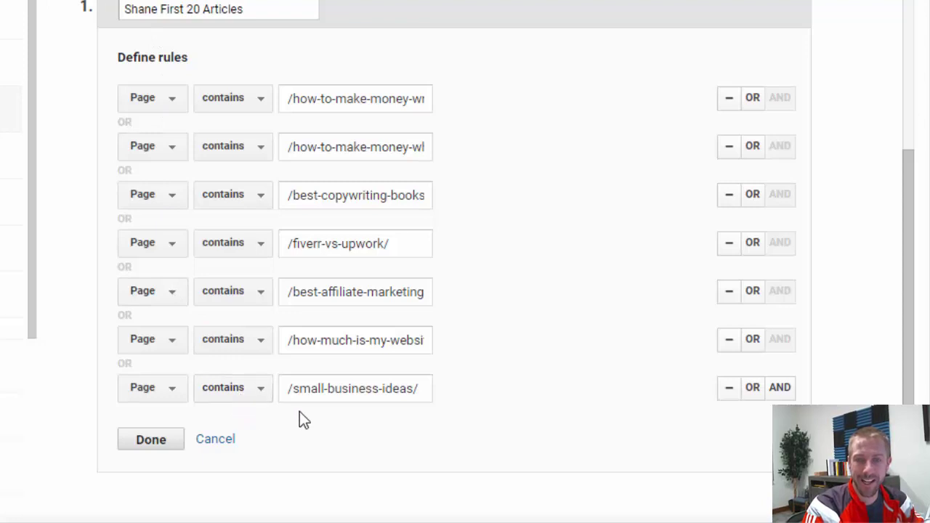
scroll(588, 290, "down", 2)
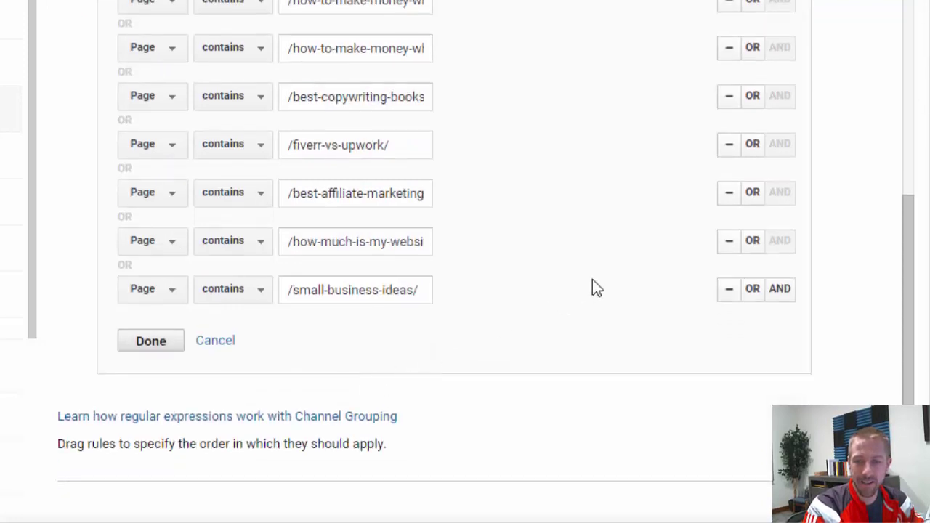
Add an OR rule 'Page contains /how-to-make-money-on-pinterest/', stripping the domain, and finish editing.
left_click(753, 289)
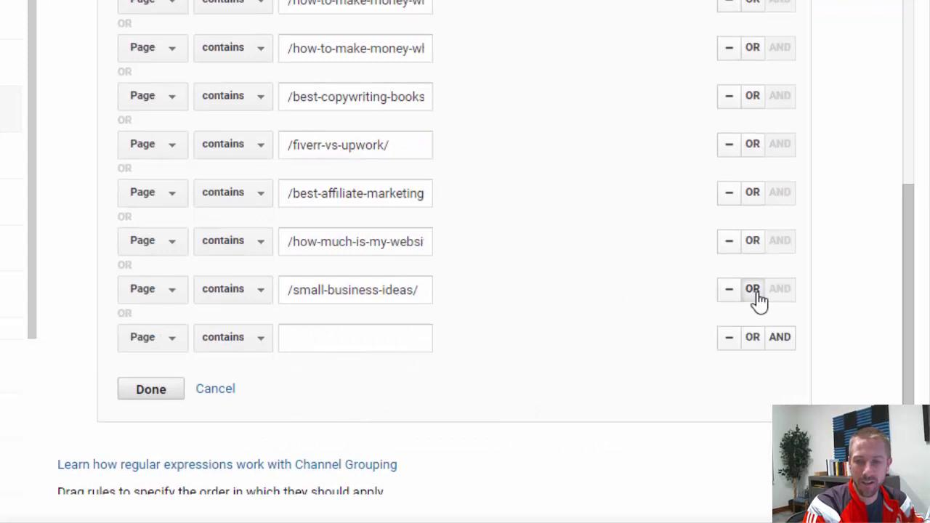
left_click(308, 339)
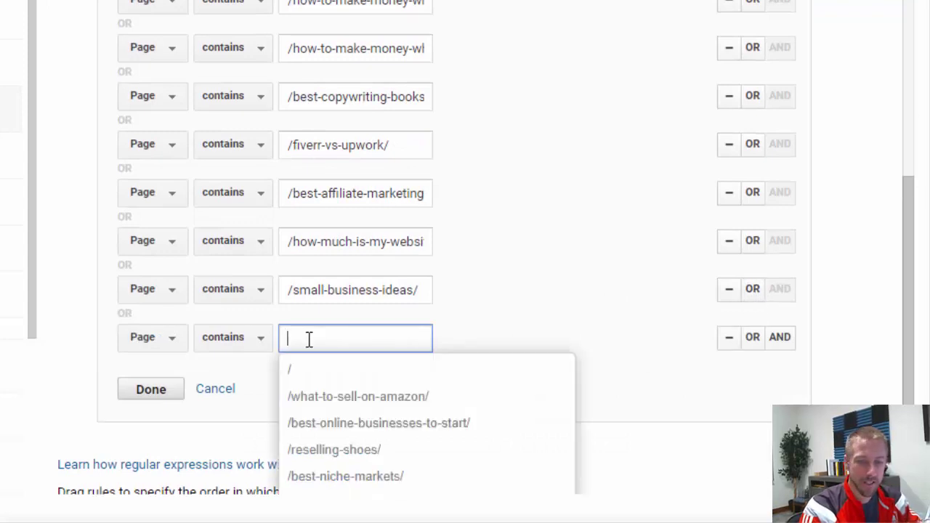
type("/how-to-make-money-on-pinterest/")
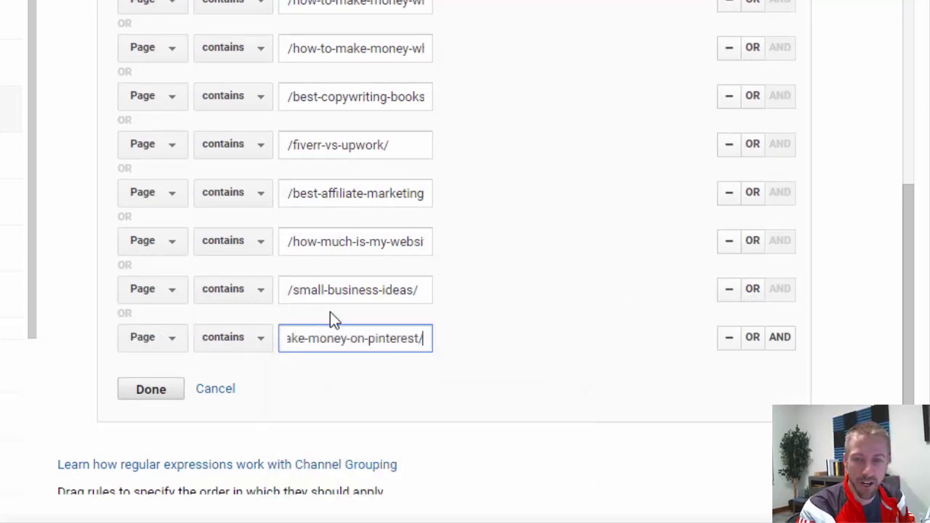
key("Home")
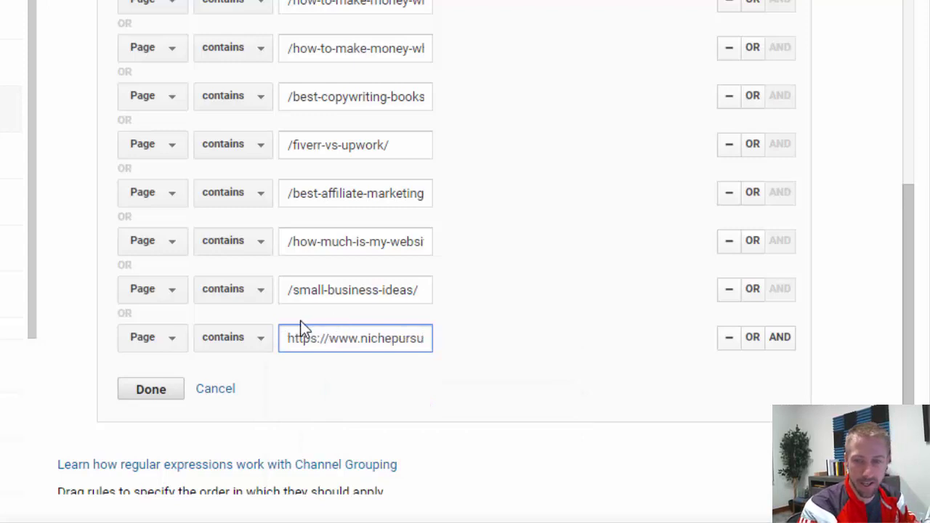
left_click_drag(288, 338, 365, 344)
key("BackSpace")
key("Delete")
key("Delete")
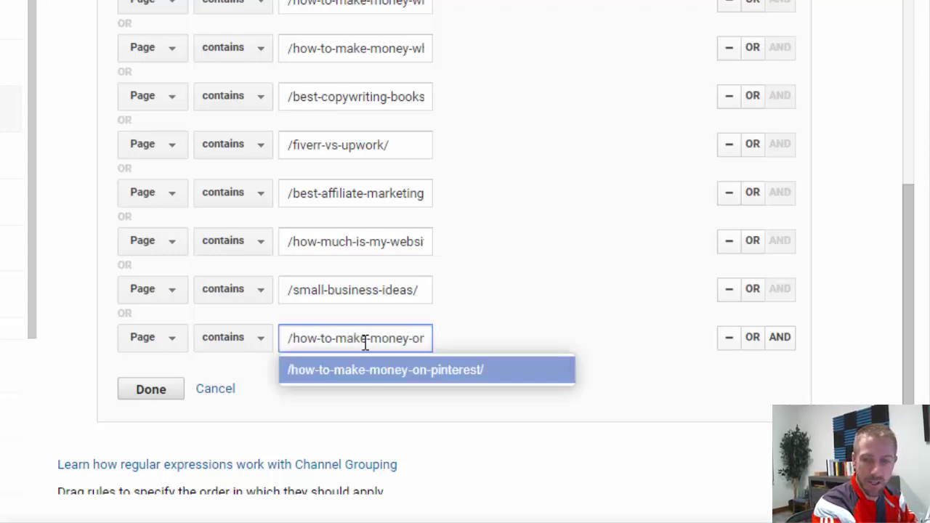
left_click(359, 373)
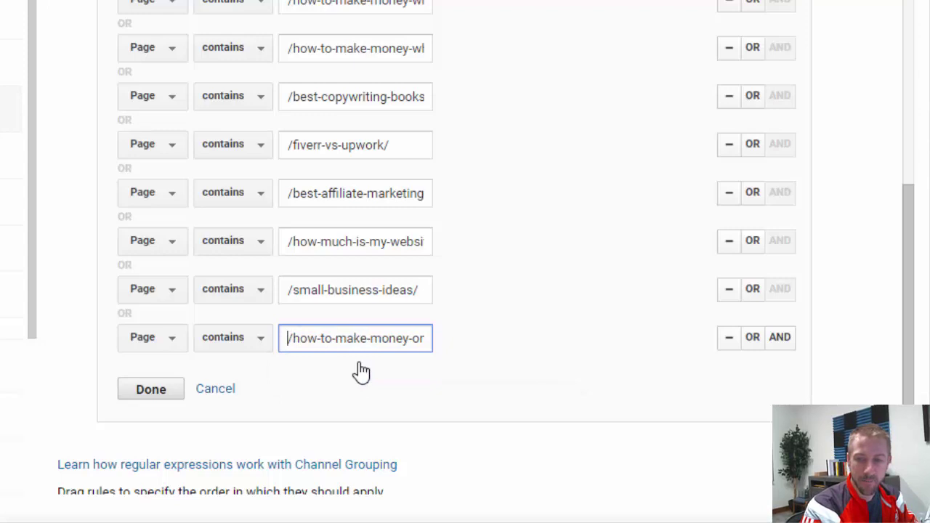
left_click(154, 390)
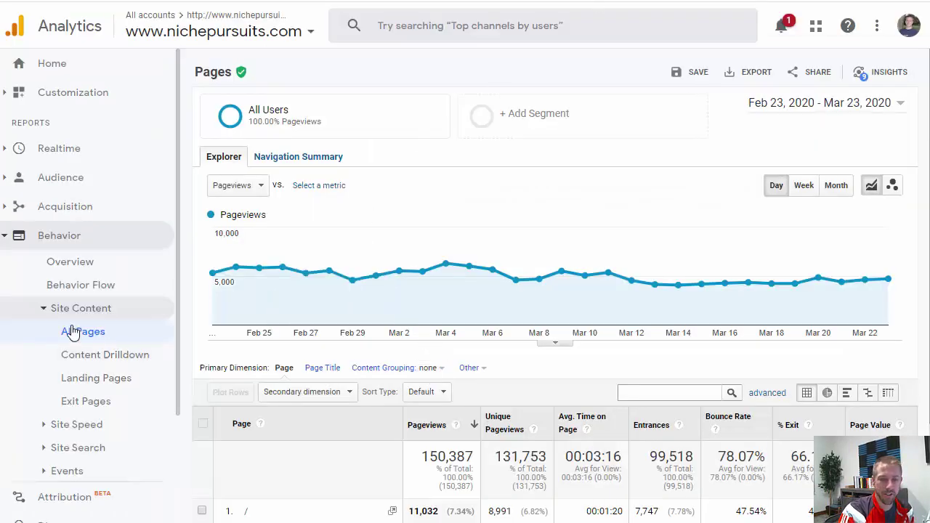
Set the All Pages report's content grouping to Shane 1st 20 Articles, showing 4,800 pageviews.
left_click(434, 368)
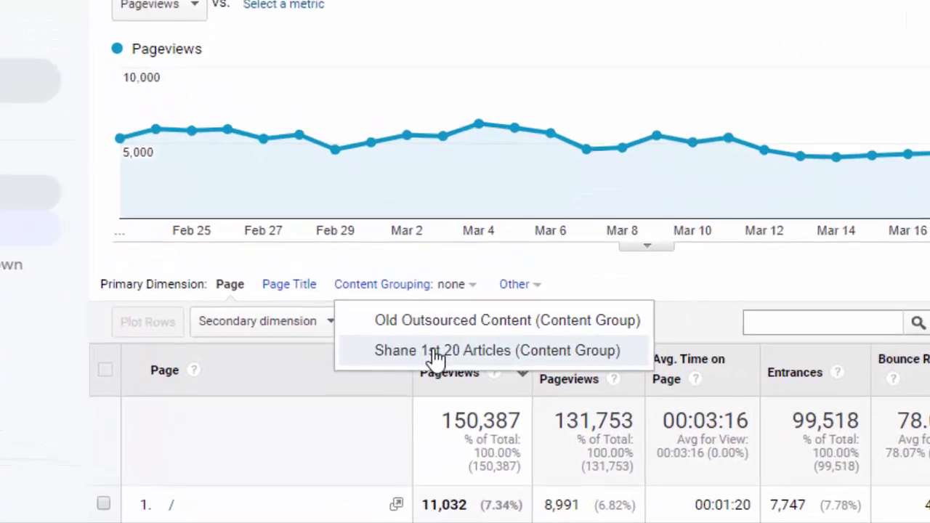
left_click(426, 388)
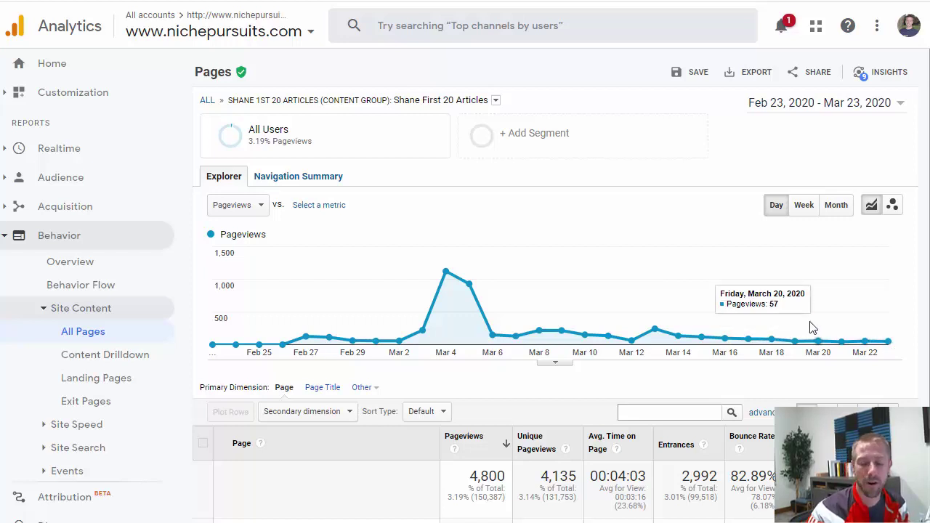
scroll(550, 297, "down", 1)
scroll(727, 240, "up", 1)
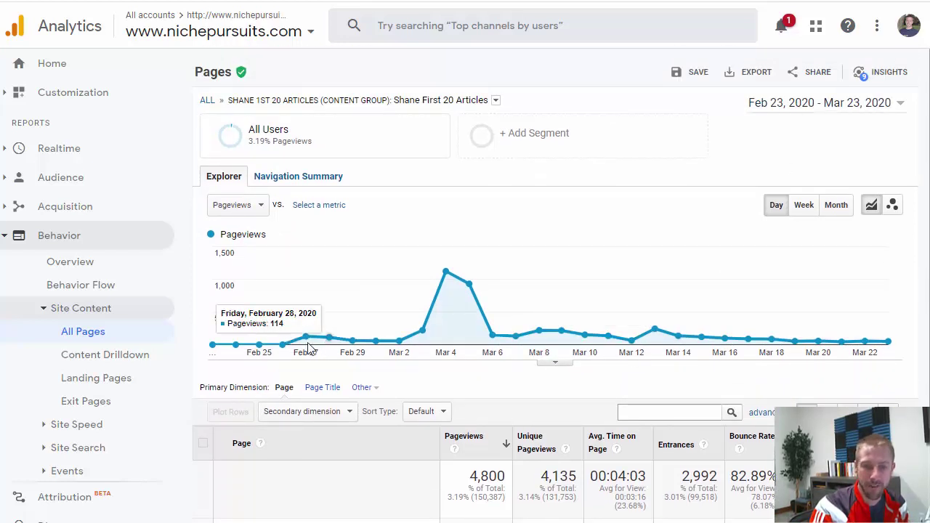